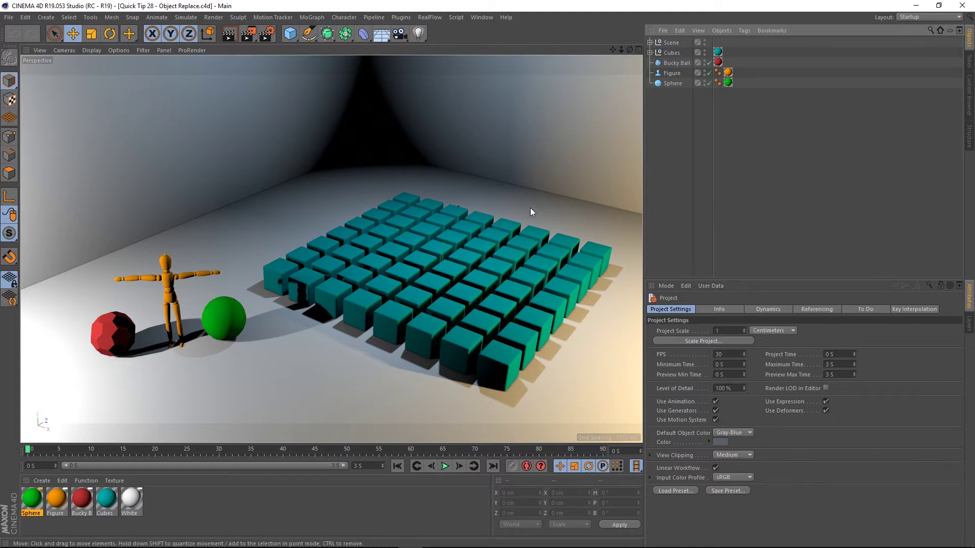
# Inspect the Cubes group and the Bucky Ball, Figure and Sphere objects in the Object Manager.
pyautogui.click(671, 53)
pyautogui.click(650, 52)
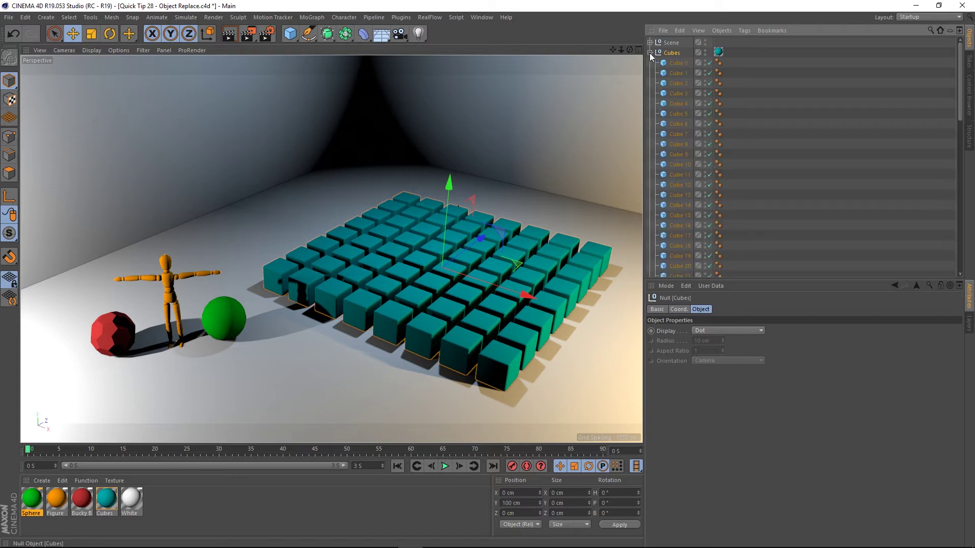
pyautogui.scroll(-8, 685, 132)
pyautogui.scroll(8, 689, 153)
pyautogui.click(650, 53)
pyautogui.click(681, 125)
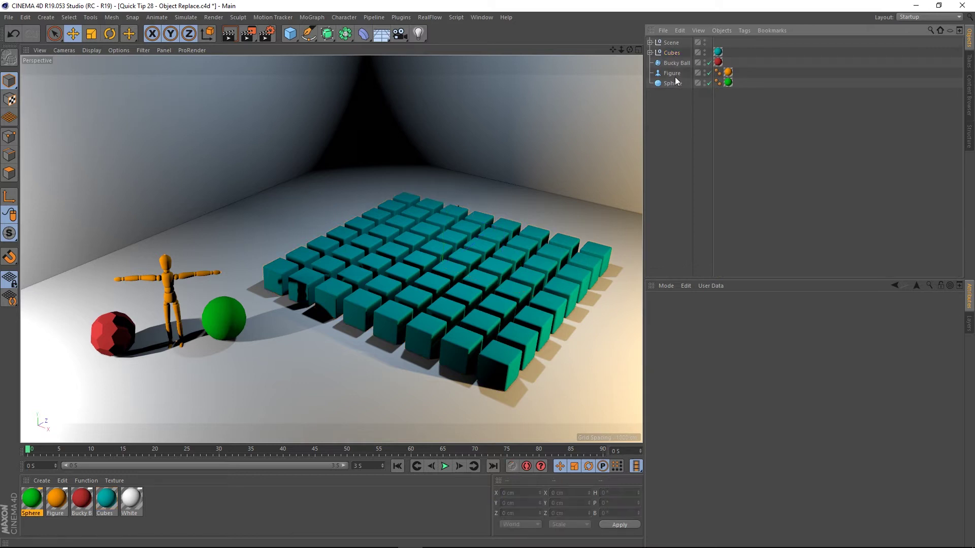
pyautogui.click(672, 62)
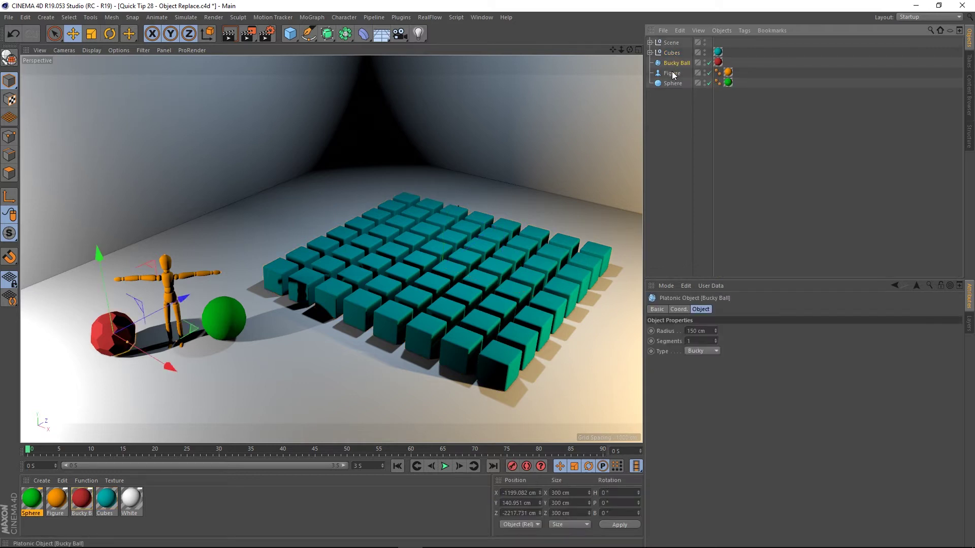
pyautogui.click(672, 72)
pyautogui.keyDown('ctrl'); pyautogui.click(672, 84); pyautogui.keyUp('ctrl')
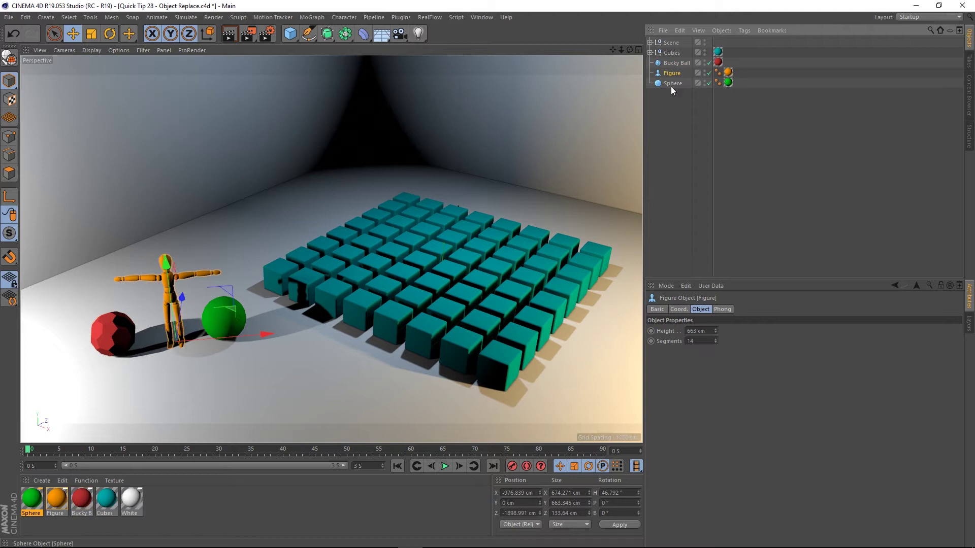
pyautogui.click(690, 143)
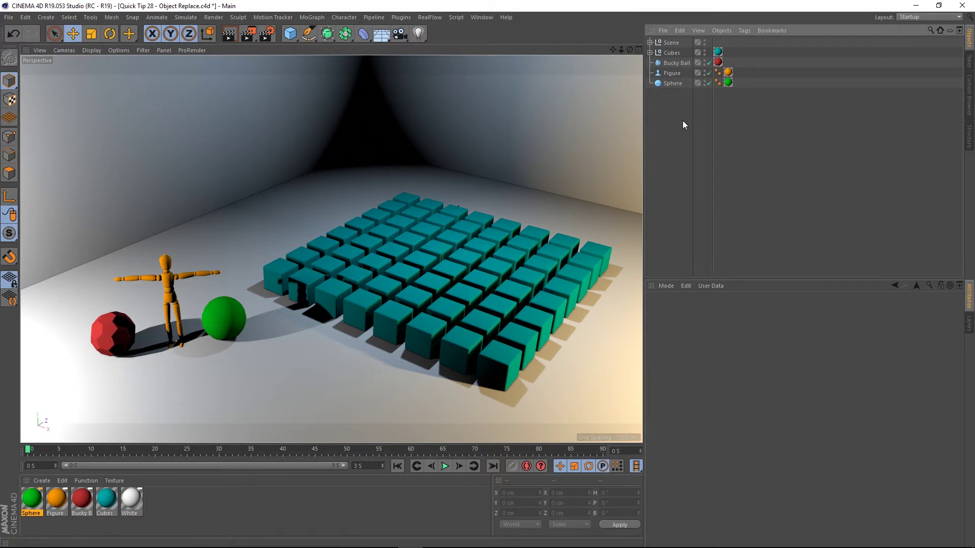
# Select Cube 0 through Cube 10 and start the Character > Commands > Replace With command.
pyautogui.click(650, 53)
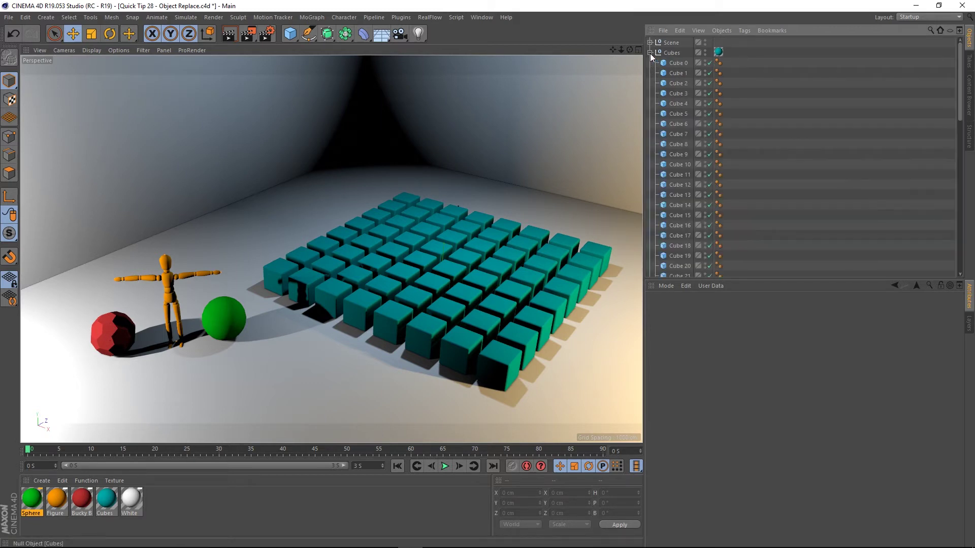
pyautogui.click(678, 63)
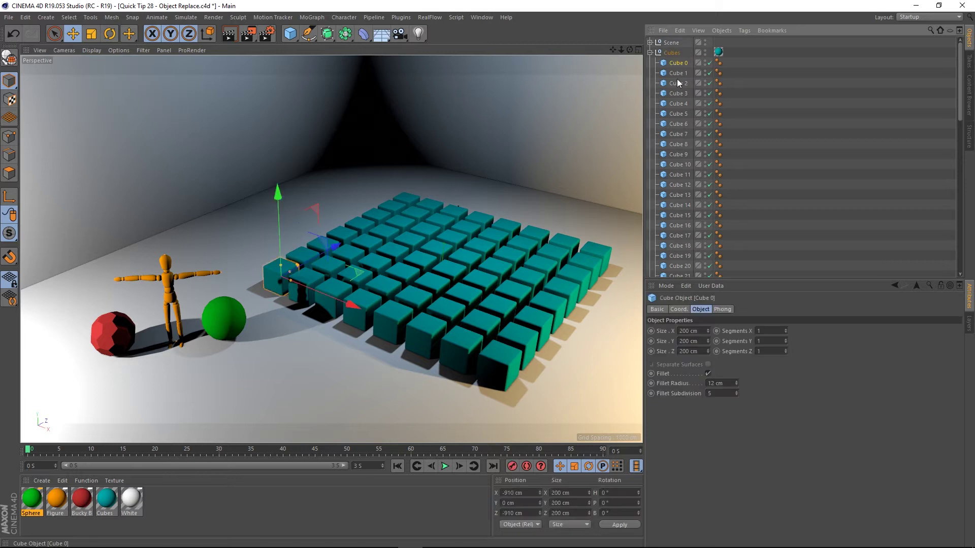
pyautogui.keyDown('shift'); pyautogui.click(678, 166); pyautogui.keyUp('shift')
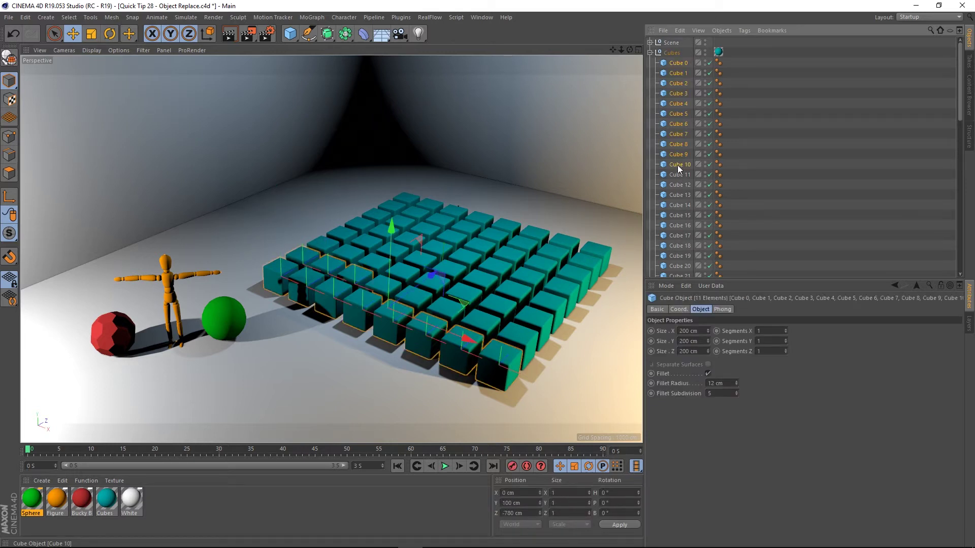
pyautogui.click(344, 19)
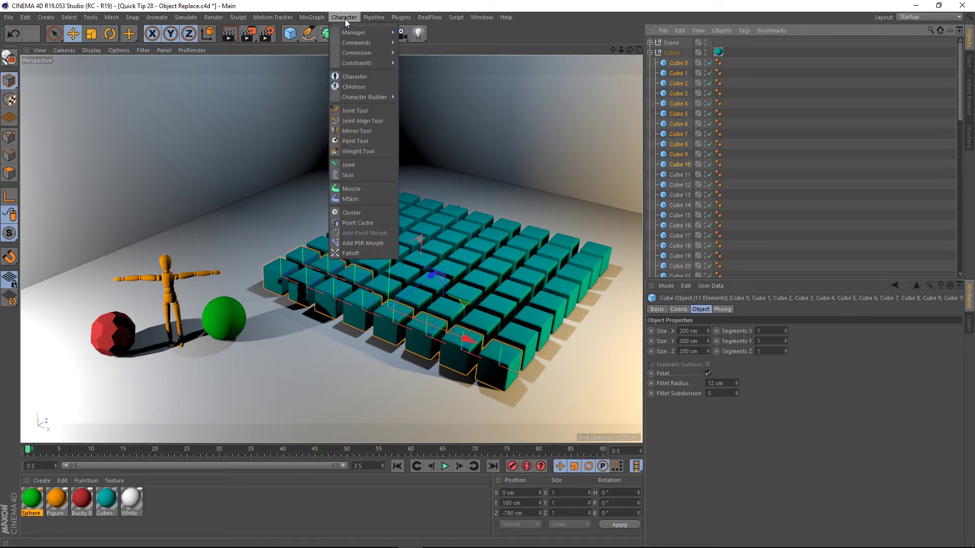
pyautogui.moveTo(391, 46)
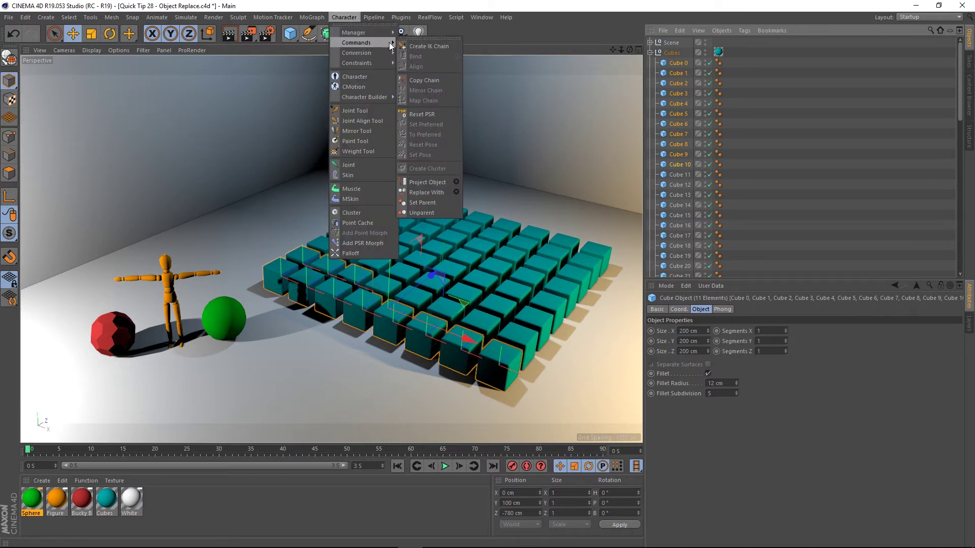
pyautogui.click(425, 193)
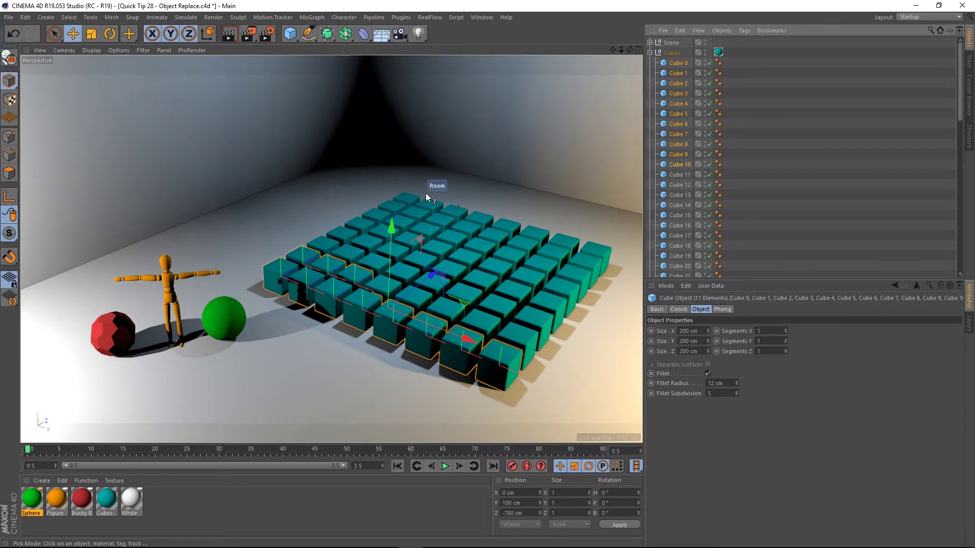
# Pick the Bucky Ball in the viewport to replace Cube 0–Cube 10 with bucky balls.
pyautogui.click(651, 53)
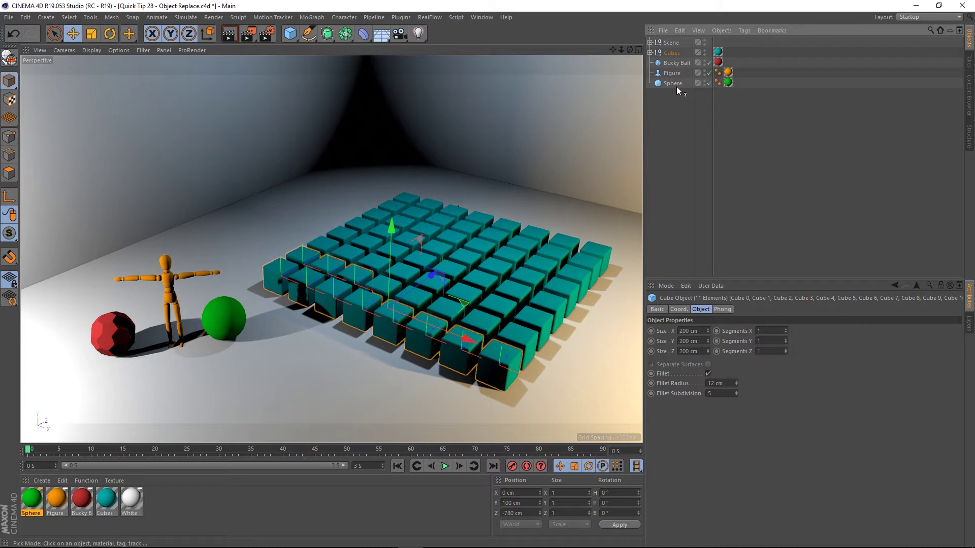
pyautogui.click(116, 335)
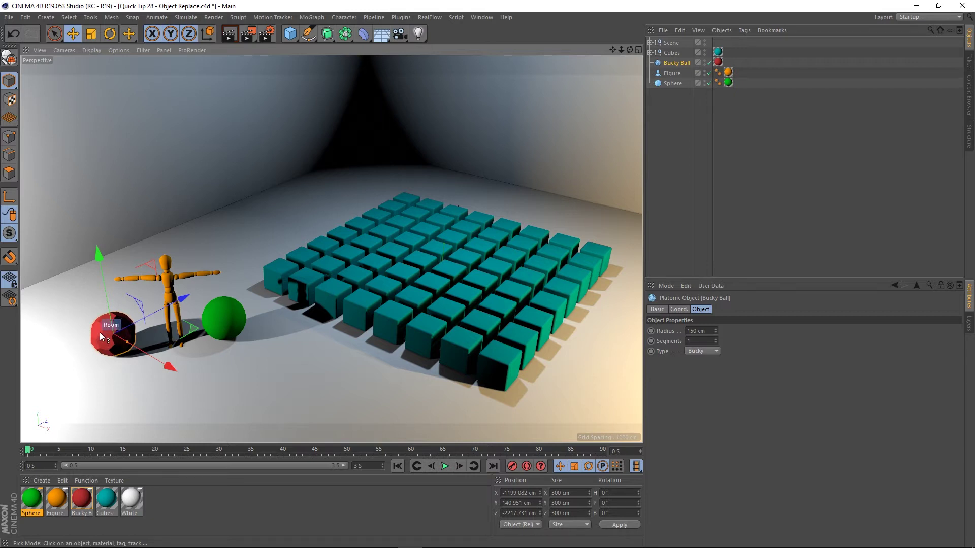
pyautogui.click(101, 330)
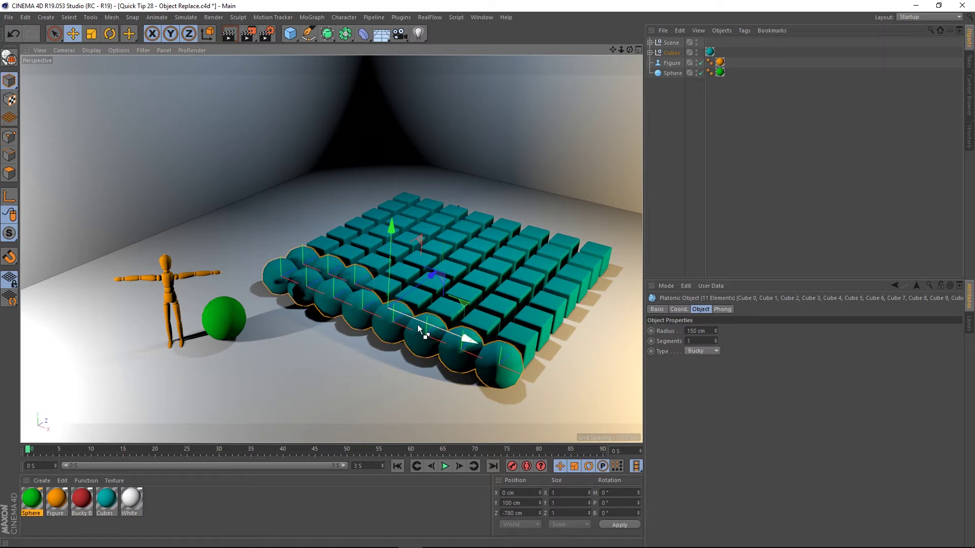
# Undo the bucky ball replacement and open the Replace With Options dialog, moved aside.
pyautogui.hotkey('ctrl', 'z')
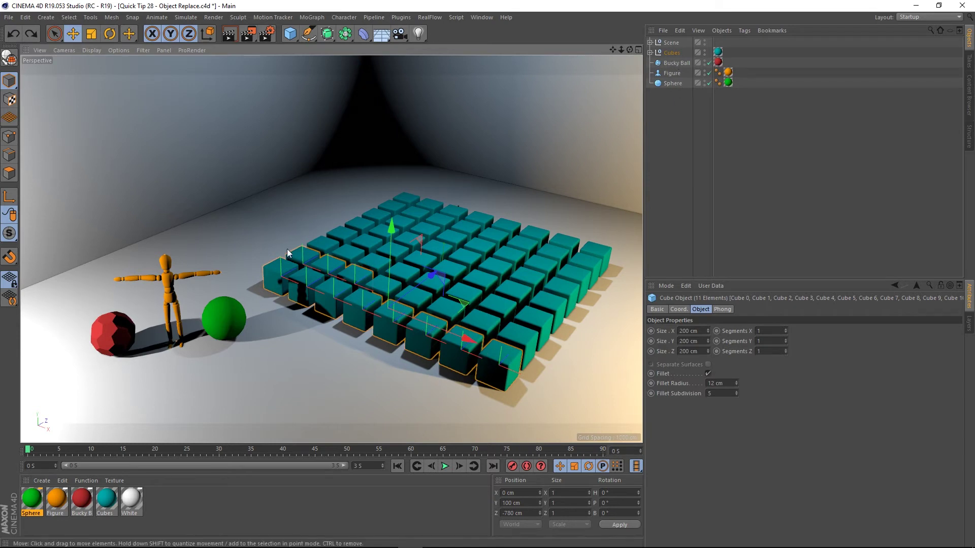
pyautogui.click(344, 17)
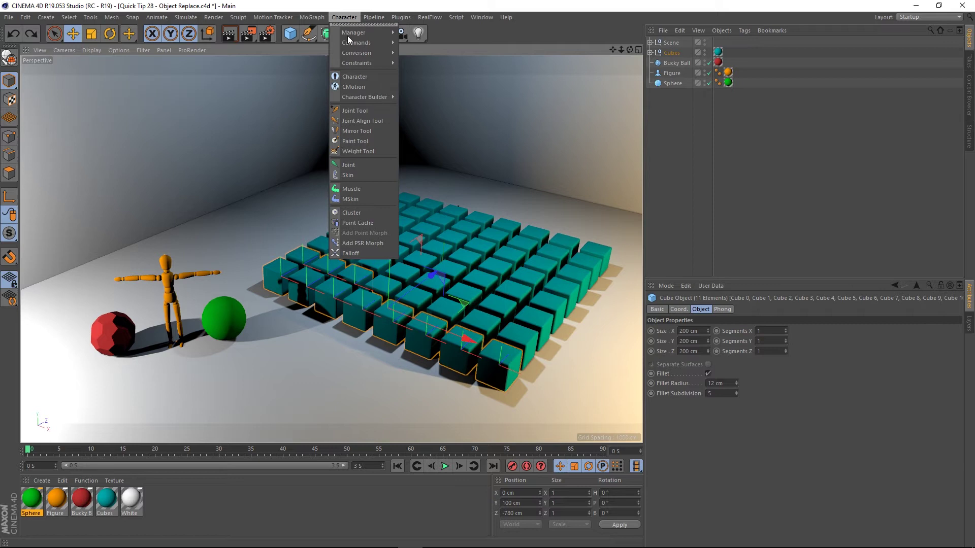
pyautogui.moveTo(367, 43)
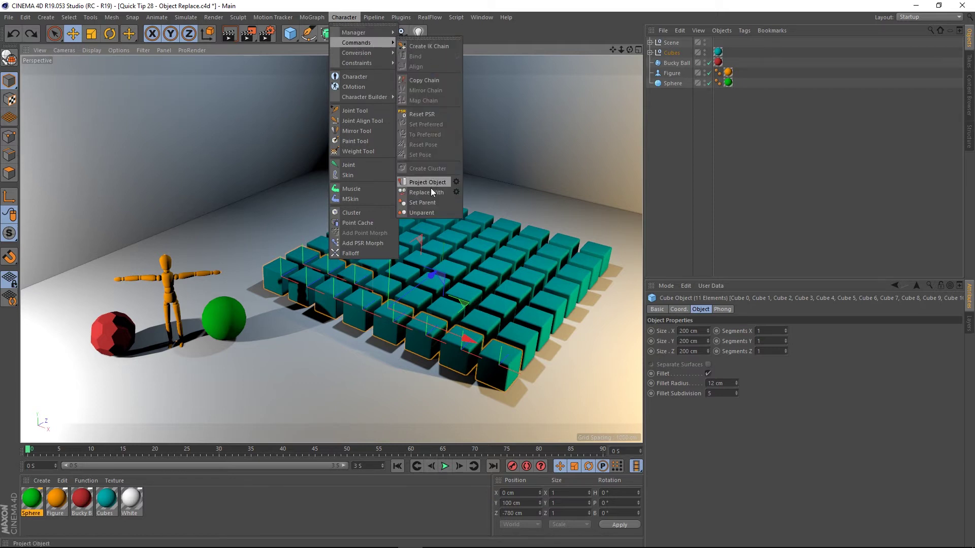
pyautogui.click(457, 192)
pyautogui.moveTo(449, 159); pyautogui.dragTo(237, 95)
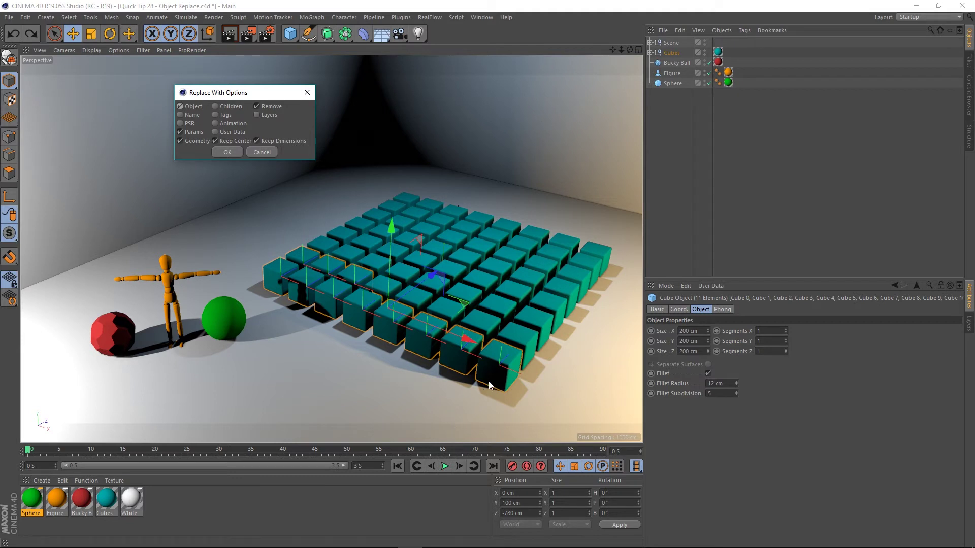
# Disable Remove, enable Tags and confirm, so the front row becomes red bucky balls.
pyautogui.click(257, 106)
pyautogui.click(215, 115)
pyautogui.click(227, 153)
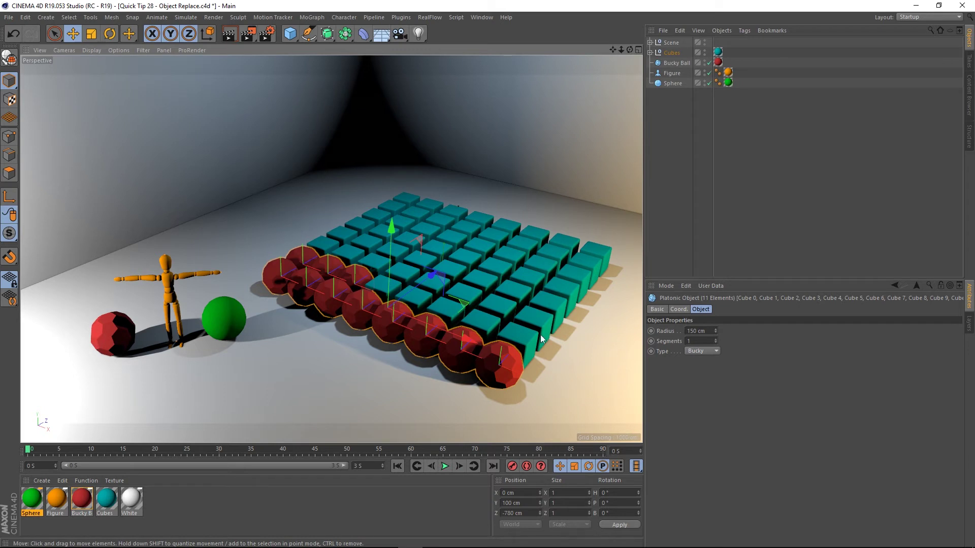
# Select the second row of cubes, Cube 11 through Cube 20.
pyautogui.click(650, 53)
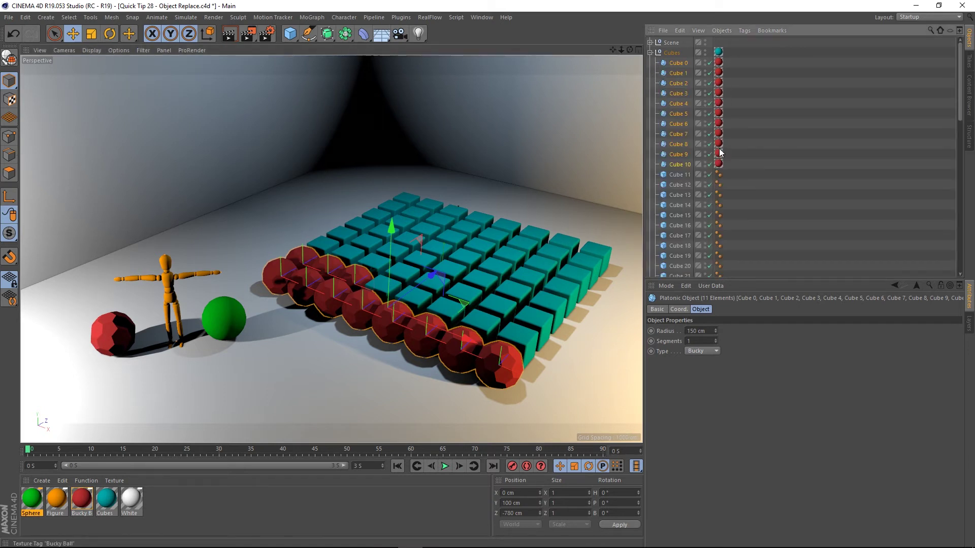
pyautogui.click(677, 176)
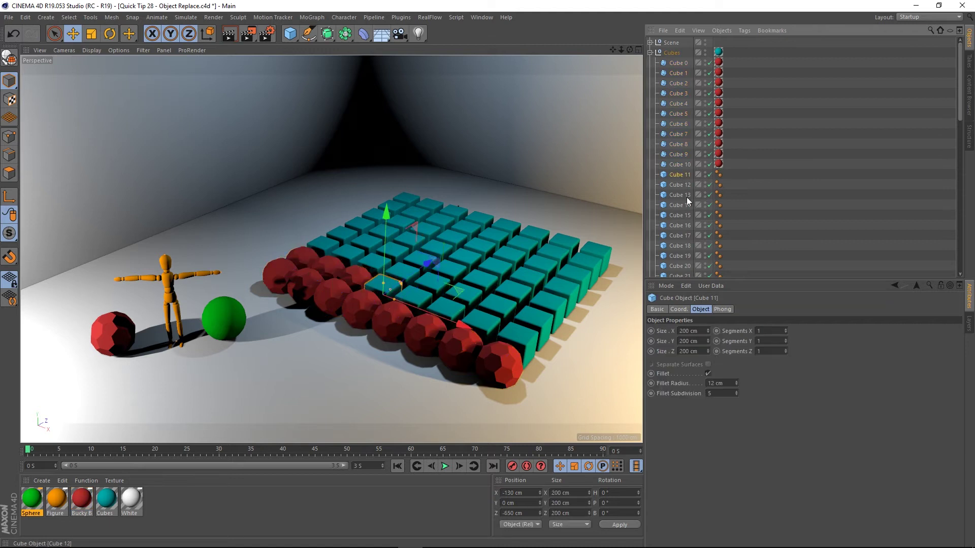
pyautogui.scroll(-3, 687, 205)
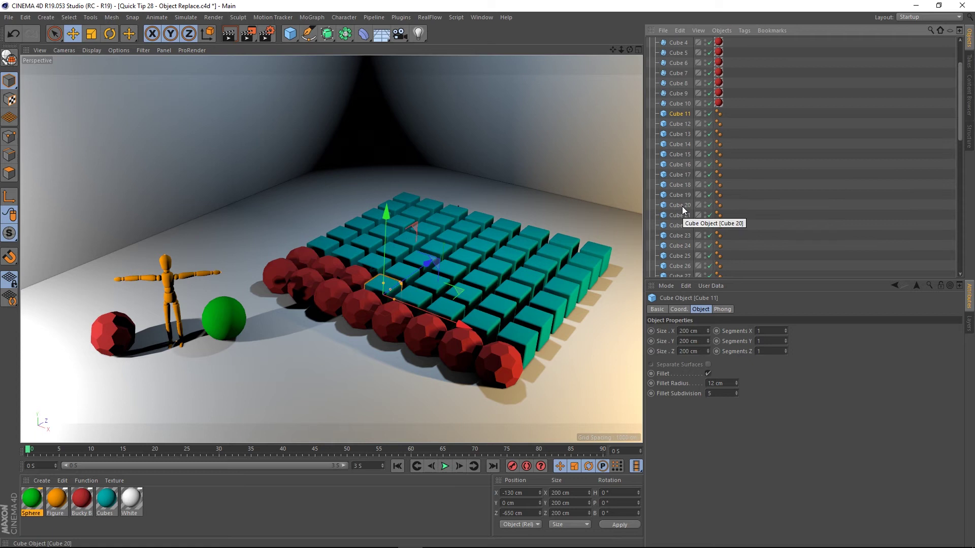
pyautogui.keyDown('shift'); pyautogui.click(681, 207); pyautogui.keyUp('shift')
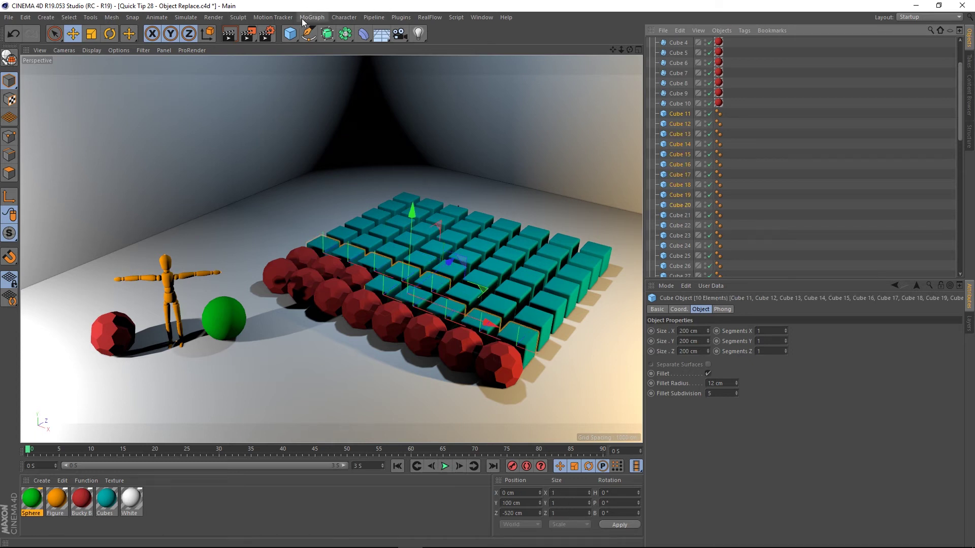
# Open the Replace With Options dialog and move it away from the cubes.
pyautogui.click(344, 17)
pyautogui.moveTo(376, 44)
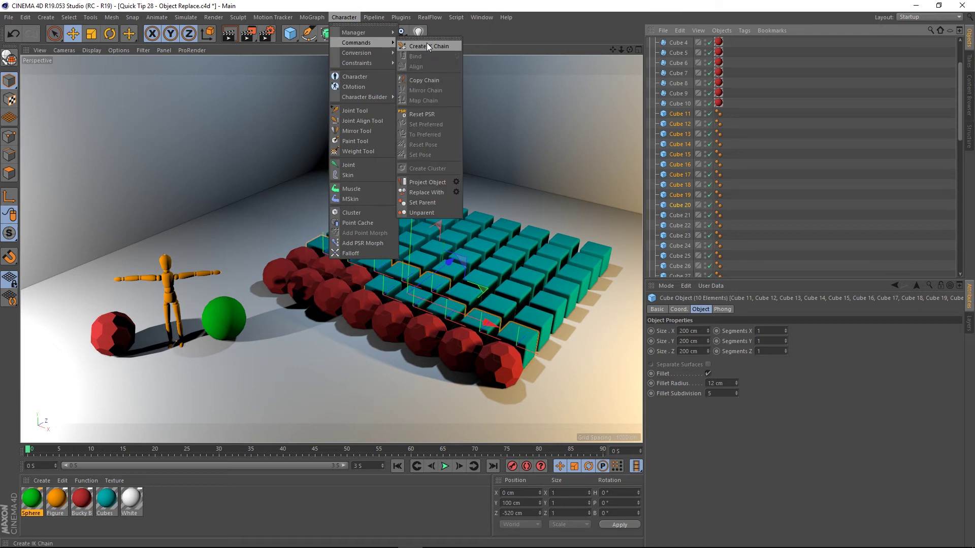
pyautogui.click(456, 192)
pyautogui.moveTo(447, 163); pyautogui.dragTo(348, 107)
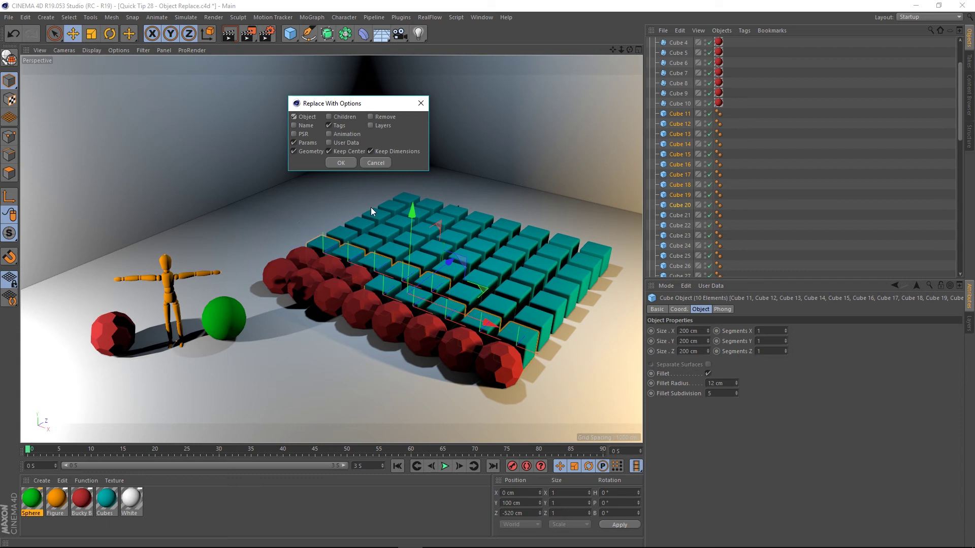
# Enable Animation and Name, disable PSR, and confirm the Replace With options.
pyautogui.click(328, 134)
pyautogui.click(293, 126)
pyautogui.click(293, 134)
pyautogui.click(340, 163)
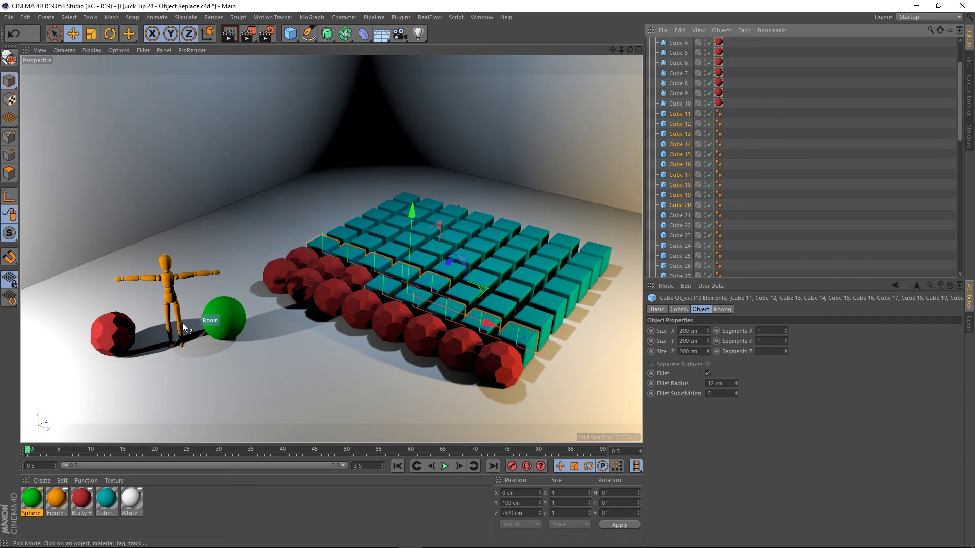
# Pick the Figure in the viewport to turn Cube 11–Cube 20 into Figure objects, then check the list.
pyautogui.click(169, 282)
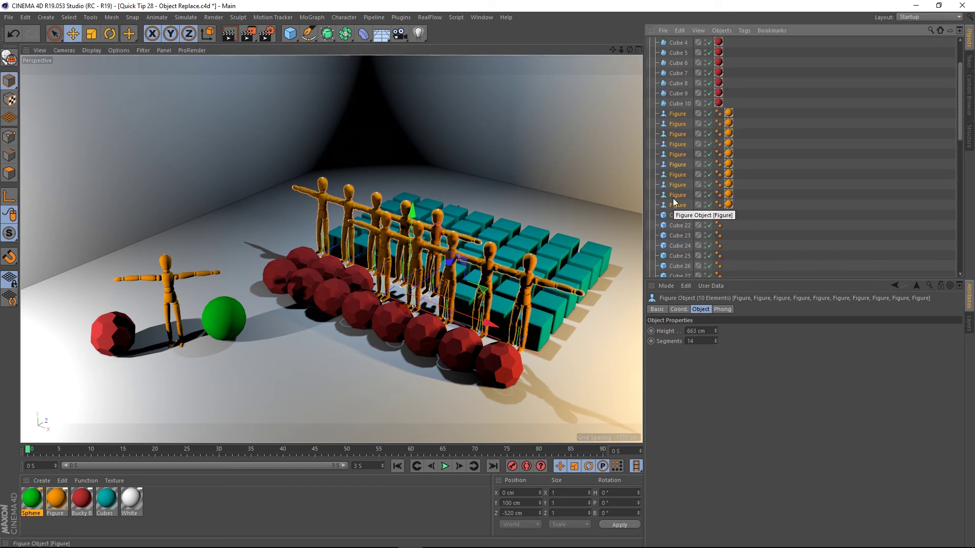
pyautogui.scroll(-4, 673, 201)
pyautogui.scroll(-9, 673, 201)
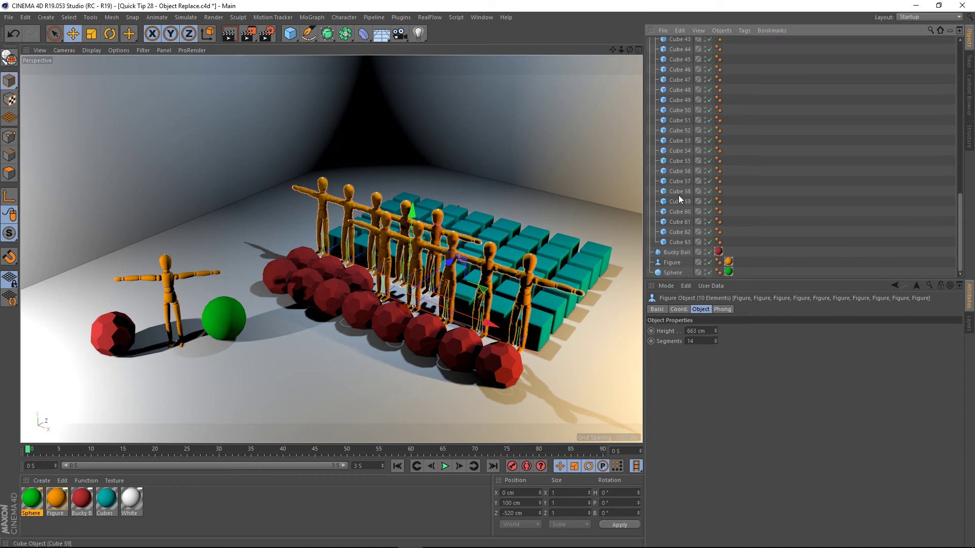